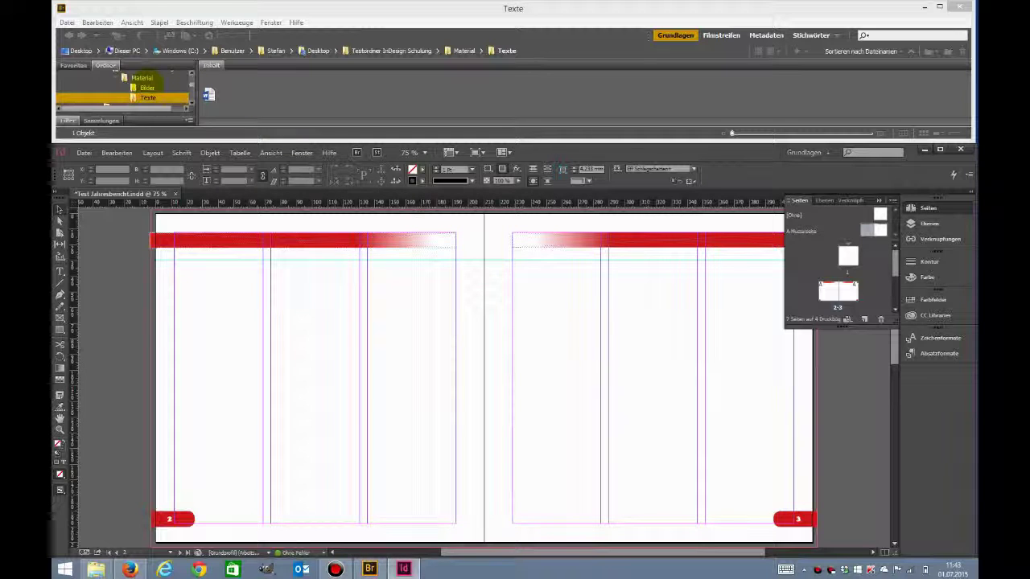
Step: Place the red flower picture from the Bilder folder below the header on page 2, about 105.7 × 79.2 mm, starting at the outer margin
{"action": "left_click", "coordinate": [147, 87]}
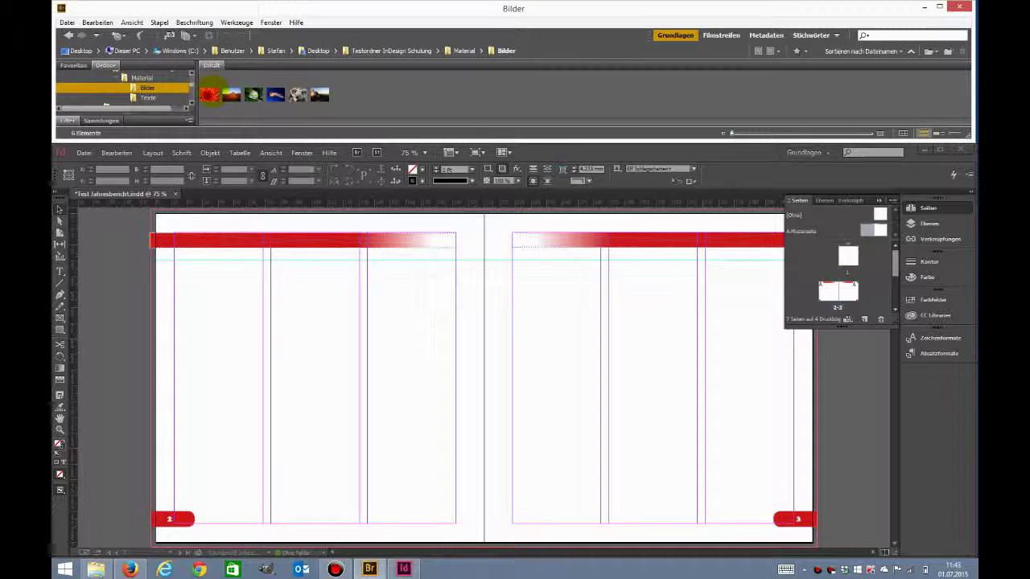
{"action": "scroll", "coordinate": [226, 283], "scroll_direction": "up", "scroll_amount": 1}
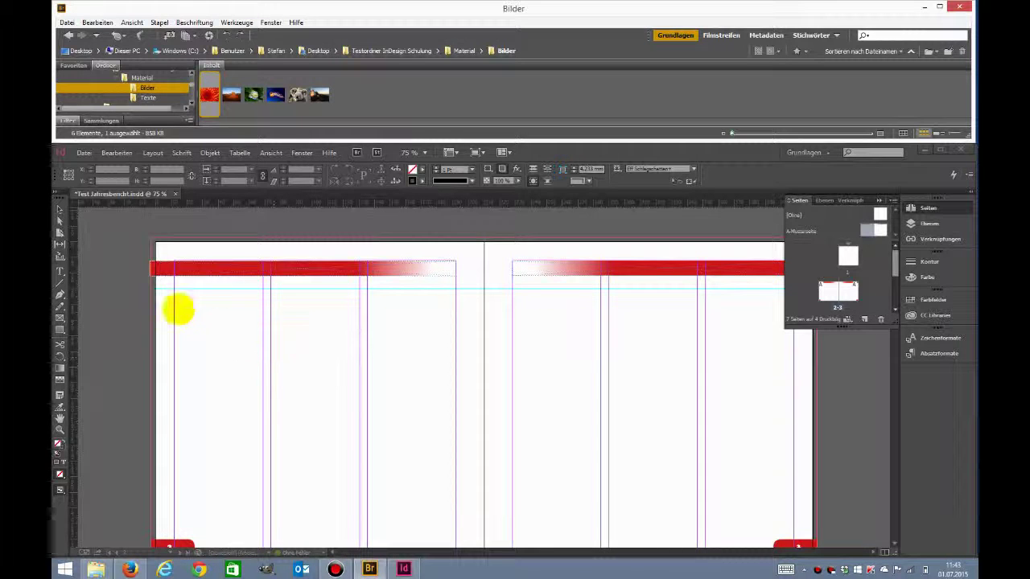
{"action": "left_click_drag", "start_coordinate": [175, 289], "coordinate": [338, 416]}
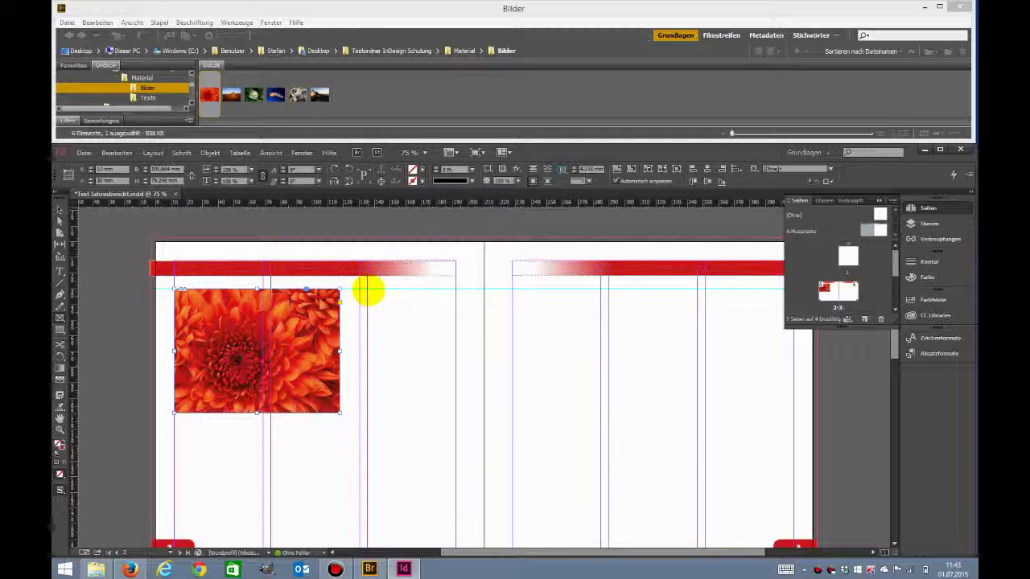
Step: Draw an empty frame about 56.7 × 79.2 mm in page 2's third column and fill it with the desert picture
{"action": "left_click_drag", "start_coordinate": [367, 291], "coordinate": [456, 413]}
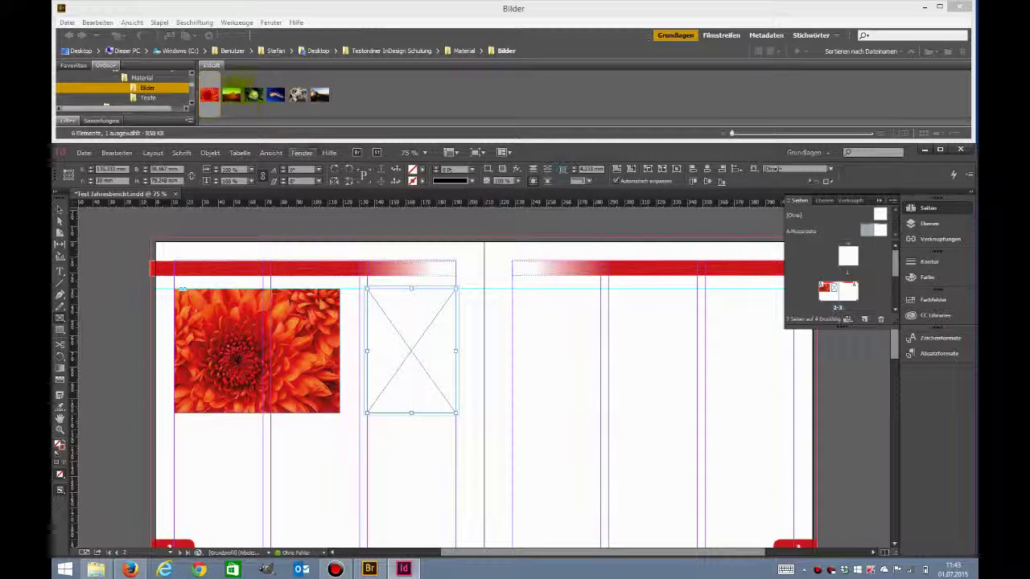
{"action": "left_click_drag", "start_coordinate": [231, 94], "coordinate": [409, 354]}
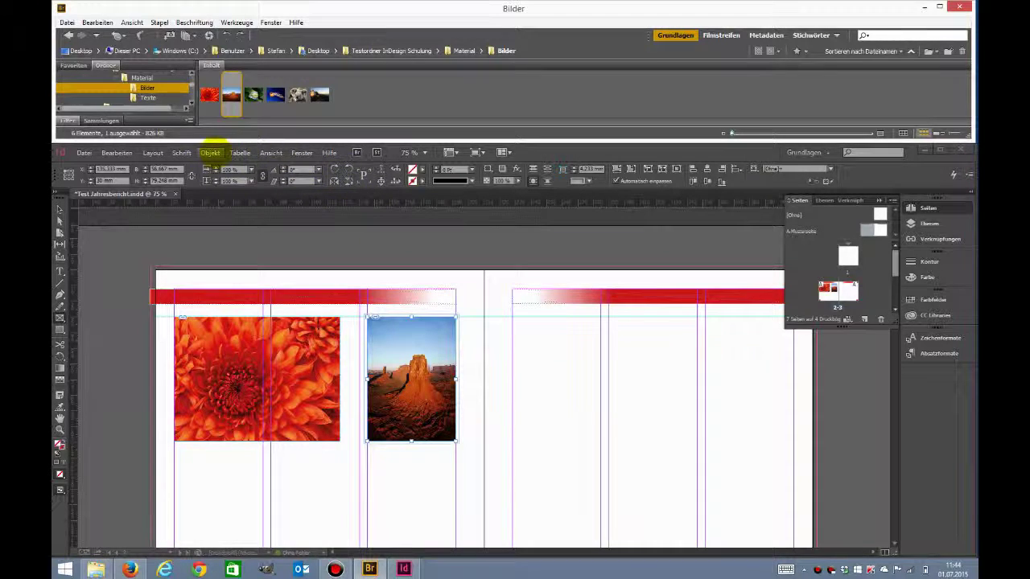
Step: Examine the desert picture's frame fitting options and the available content fitting choices, leaving them unchanged
{"action": "left_click", "coordinate": [210, 152]}
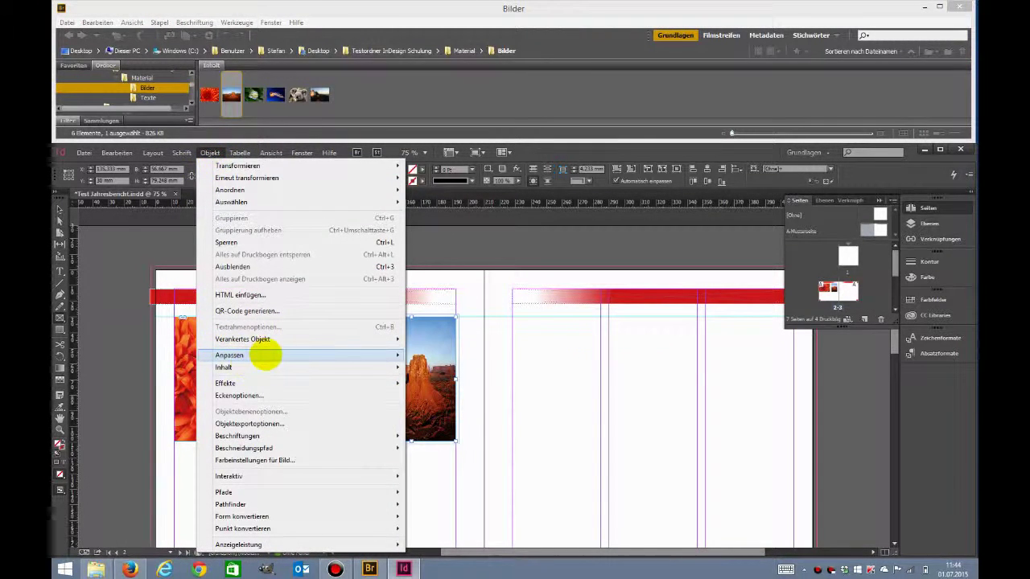
{"action": "mouse_move", "coordinate": [266, 355]}
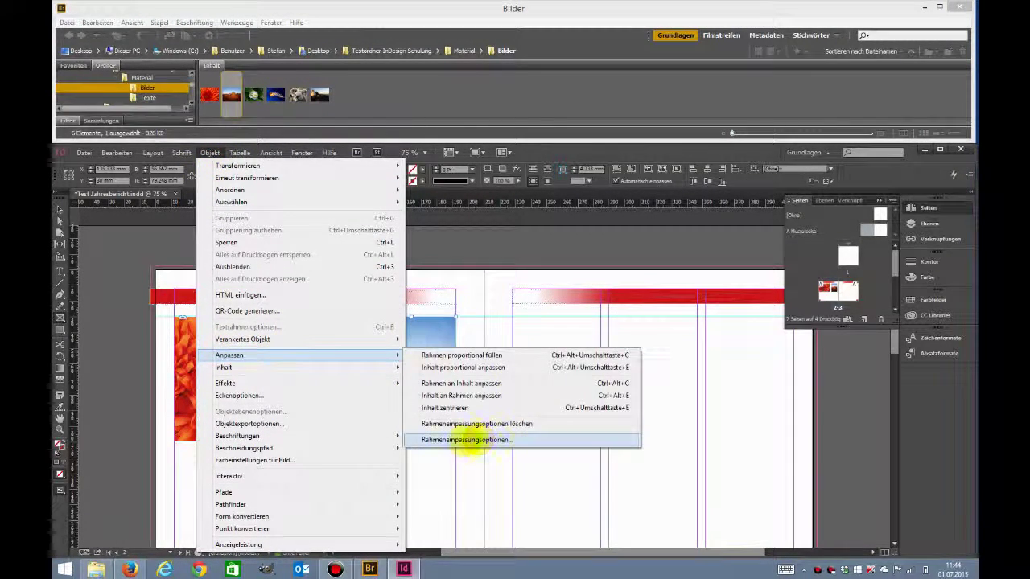
{"action": "left_click", "coordinate": [474, 440]}
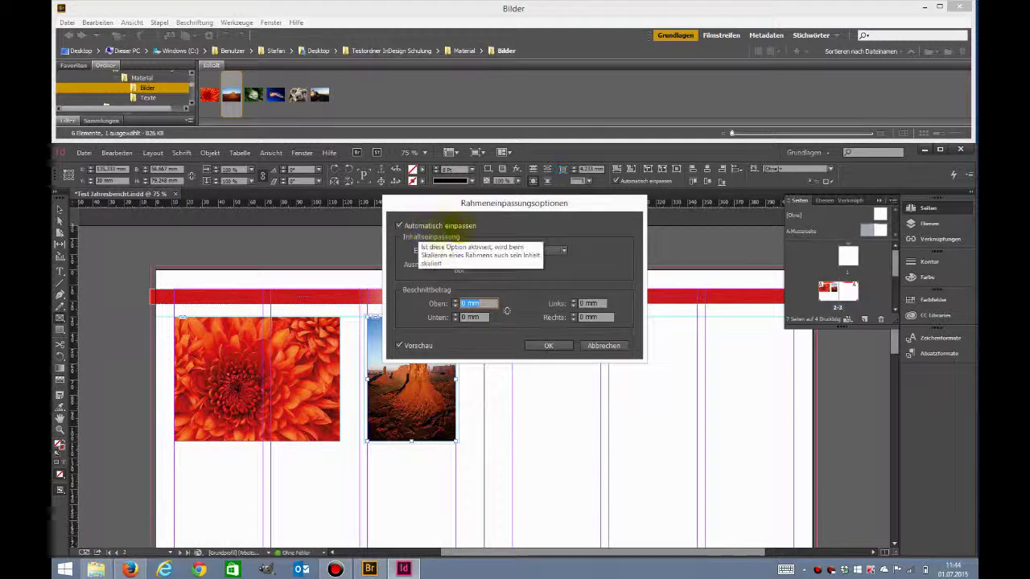
{"action": "left_click", "coordinate": [522, 251]}
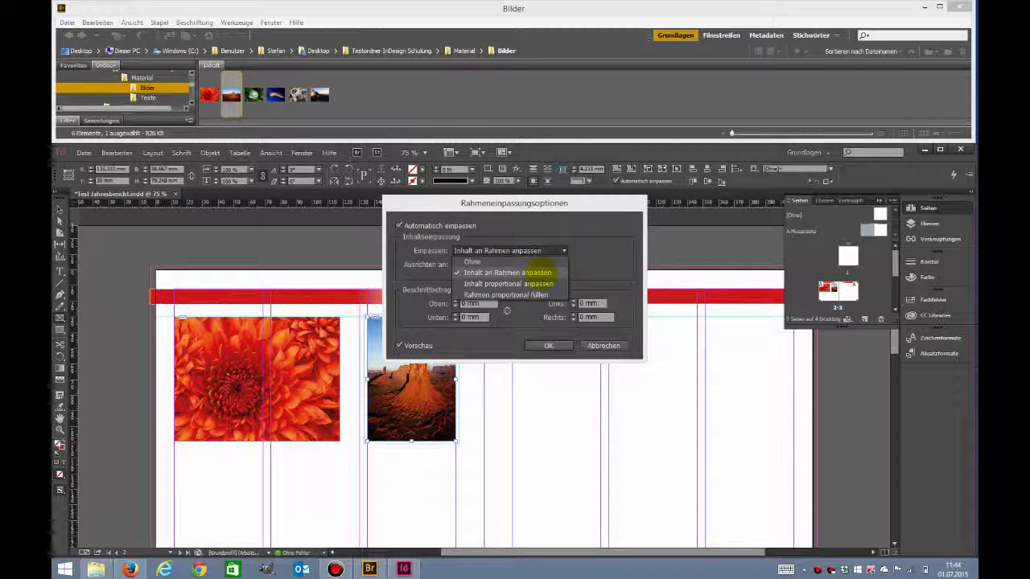
{"action": "left_click", "coordinate": [567, 311]}
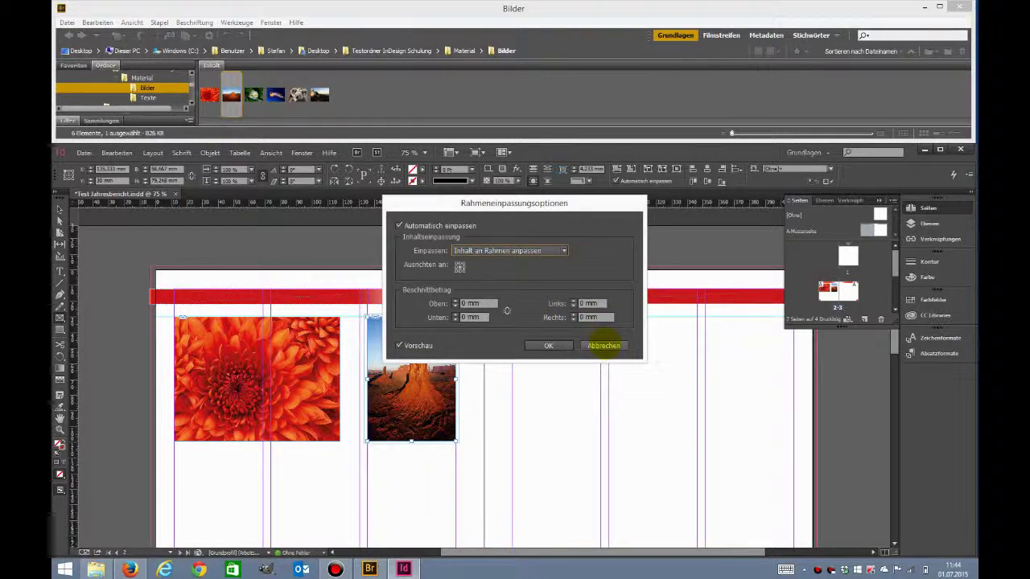
{"action": "left_click", "coordinate": [603, 345]}
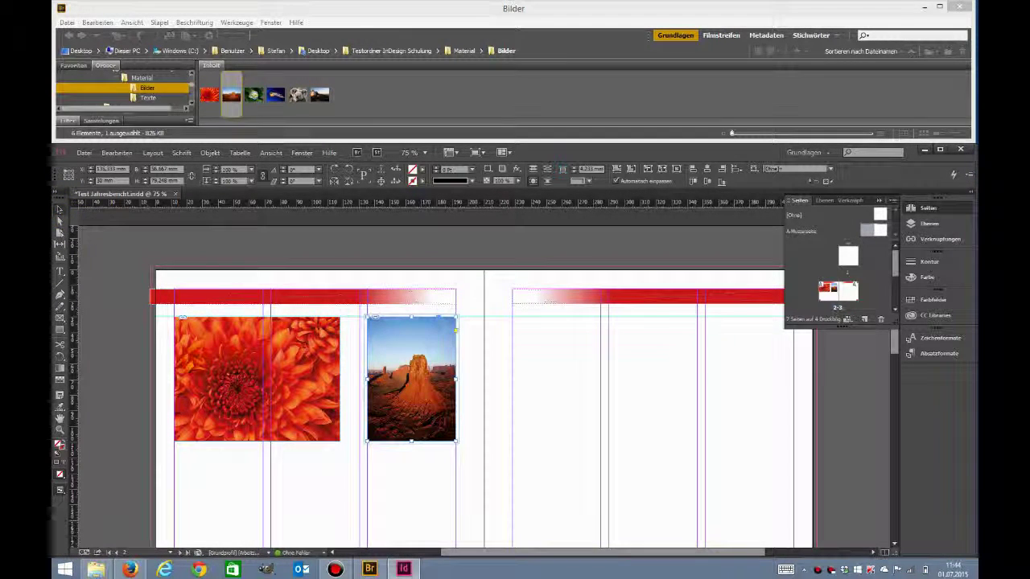
Step: Move the flower picture a little lower on page 2, keeping it aligned with the outer margin
{"action": "left_click_drag", "start_coordinate": [242, 378], "coordinate": [251, 433]}
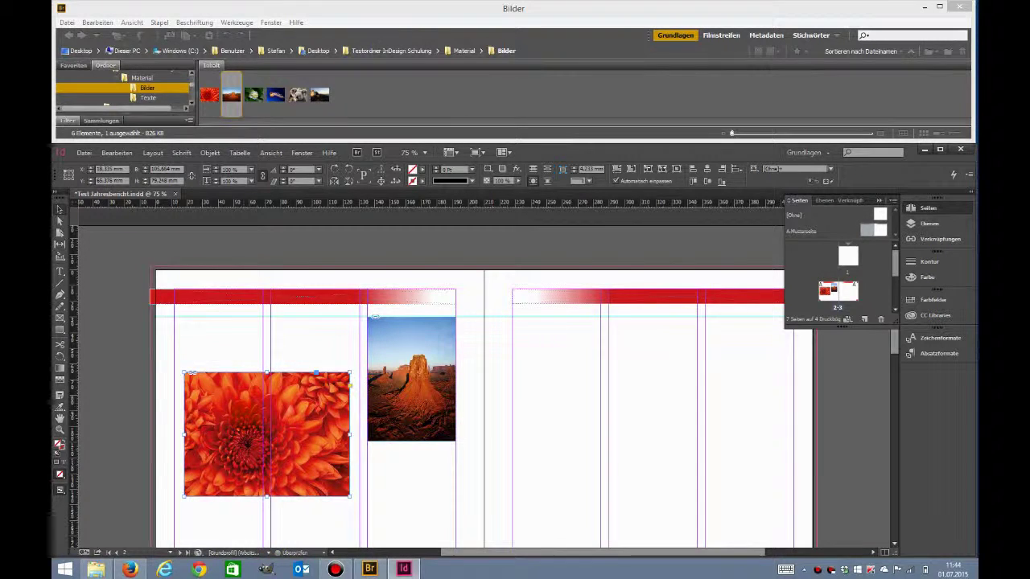
{"action": "left_click_drag", "start_coordinate": [232, 364], "coordinate": [229, 363]}
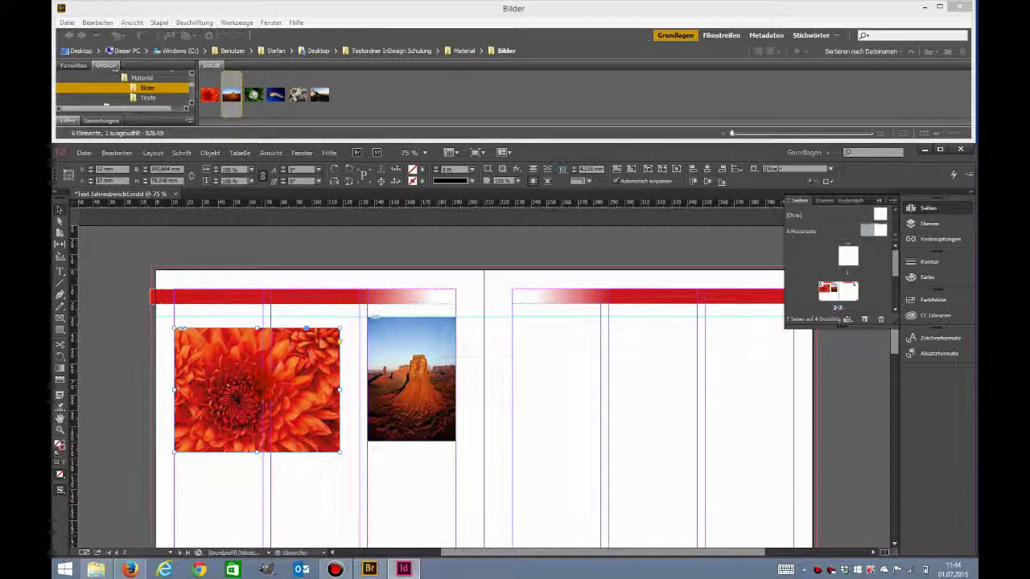
Step: Try shifting the flower image inside its frame, and rescale the frame from its lower outer corner to about 105.7 × 87.5 mm
{"action": "left_click_drag", "start_coordinate": [257, 389], "coordinate": [338, 338]}
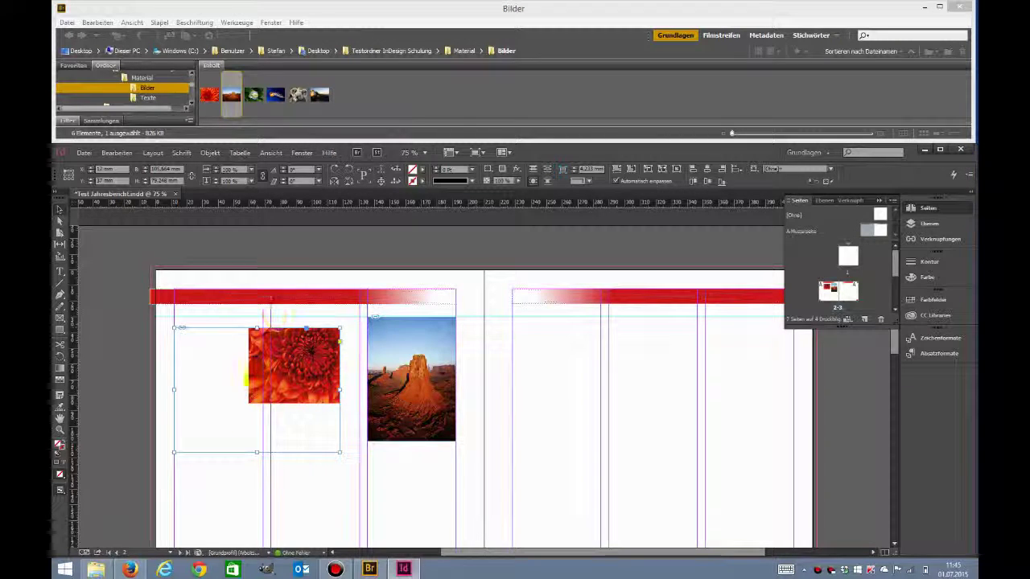
{"action": "left_click", "coordinate": [233, 409]}
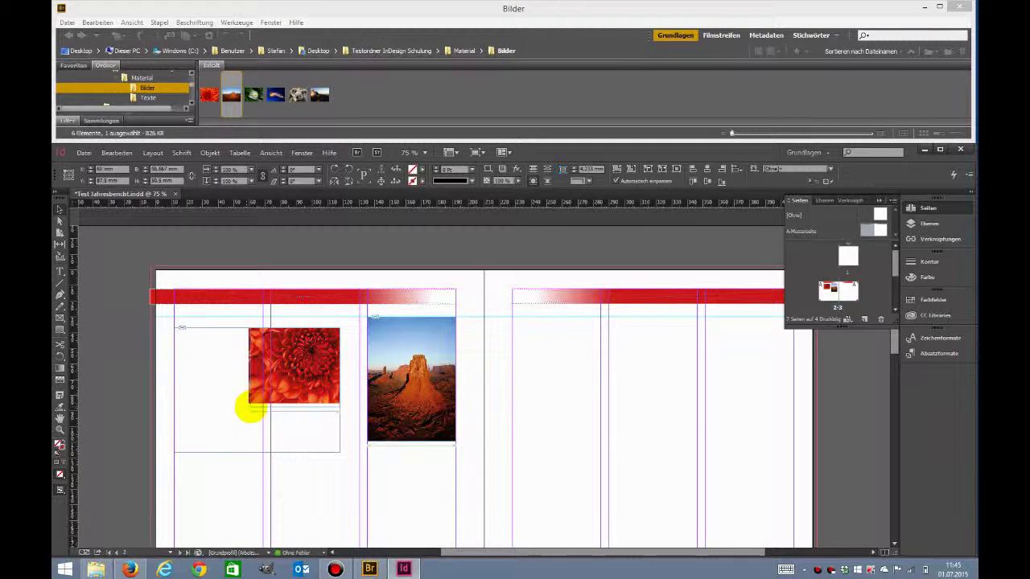
{"action": "mouse_move", "coordinate": [241, 407]}
{"action": "left_mouse_down"}
{"action": "mouse_move", "coordinate": [246, 427]}
{"action": "mouse_move", "coordinate": [244, 409]}
{"action": "left_mouse_up"}
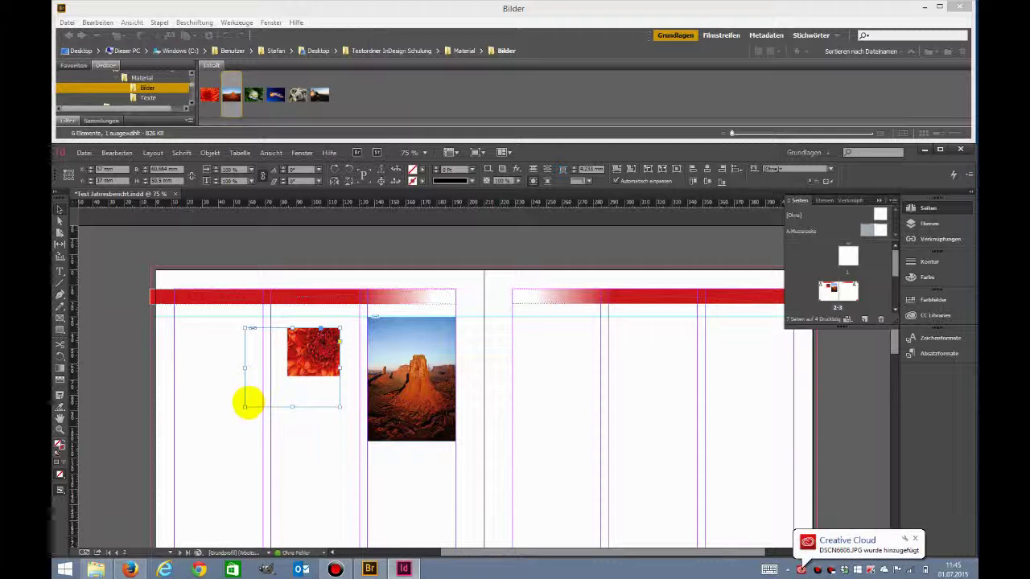
{"action": "left_click_drag", "start_coordinate": [244, 407], "coordinate": [174, 464]}
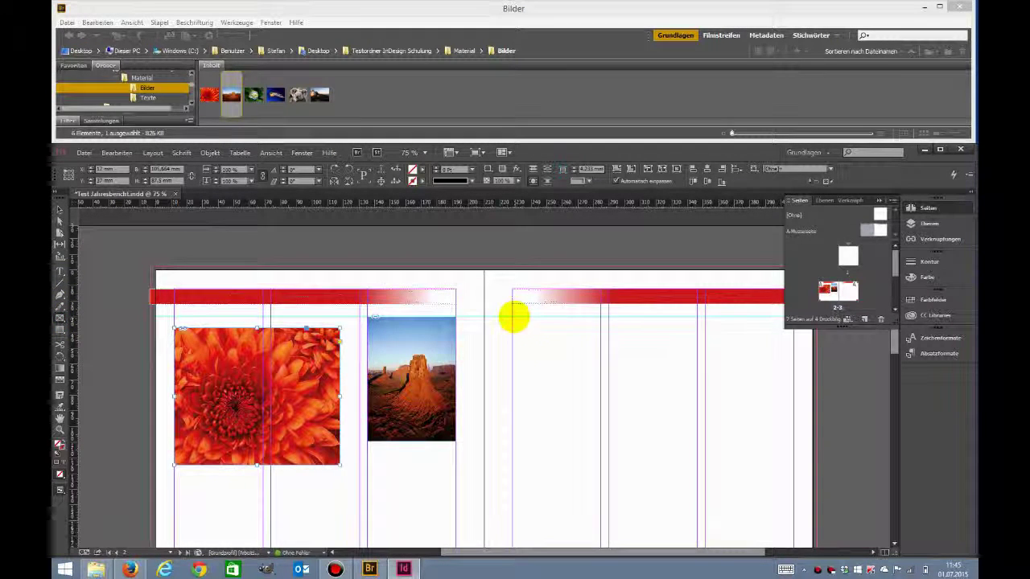
Step: Draw three empty picture frames side by side below the header on page 3, one per column, each about 56.7 × 39.6 mm
{"action": "left_click_drag", "start_coordinate": [512, 317], "coordinate": [601, 377]}
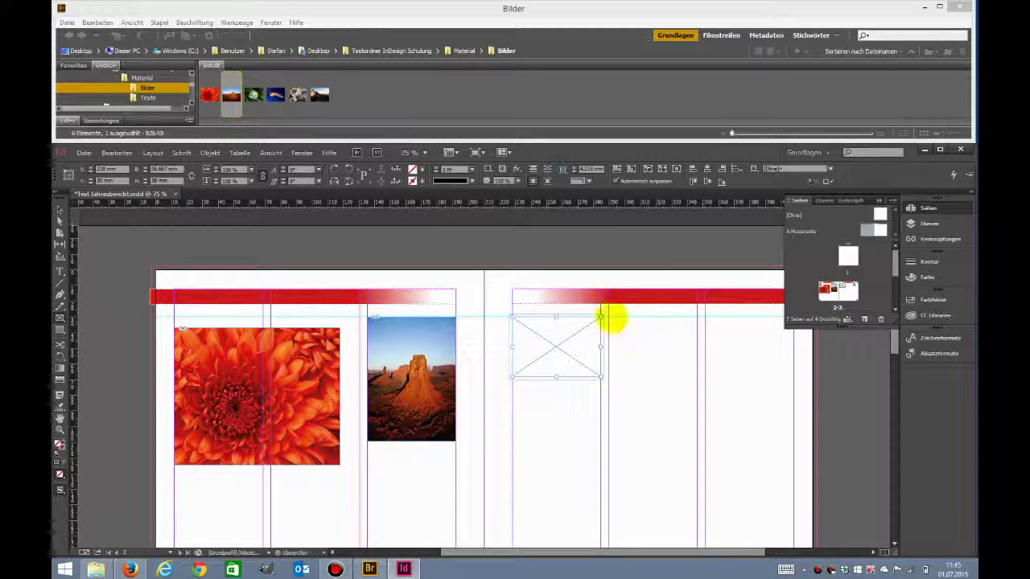
{"action": "left_click_drag", "start_coordinate": [609, 318], "coordinate": [697, 379]}
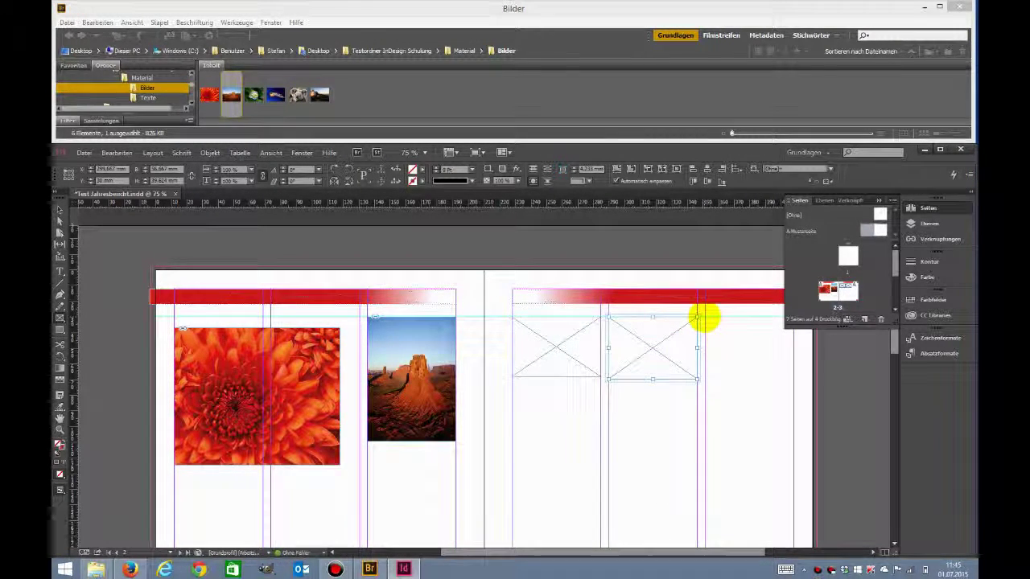
{"action": "left_click_drag", "start_coordinate": [704, 319], "coordinate": [794, 378]}
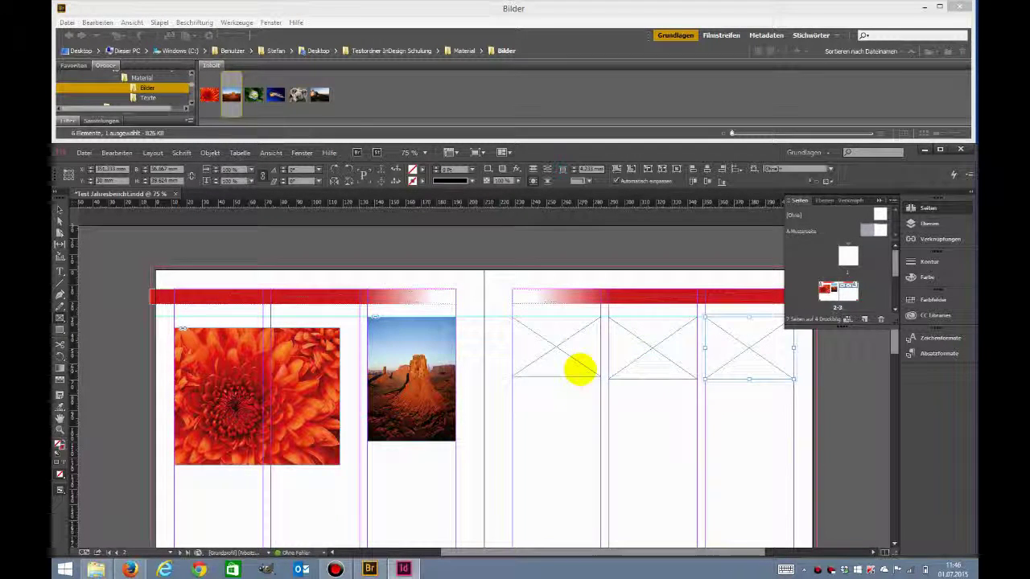
{"action": "left_click", "coordinate": [60, 209]}
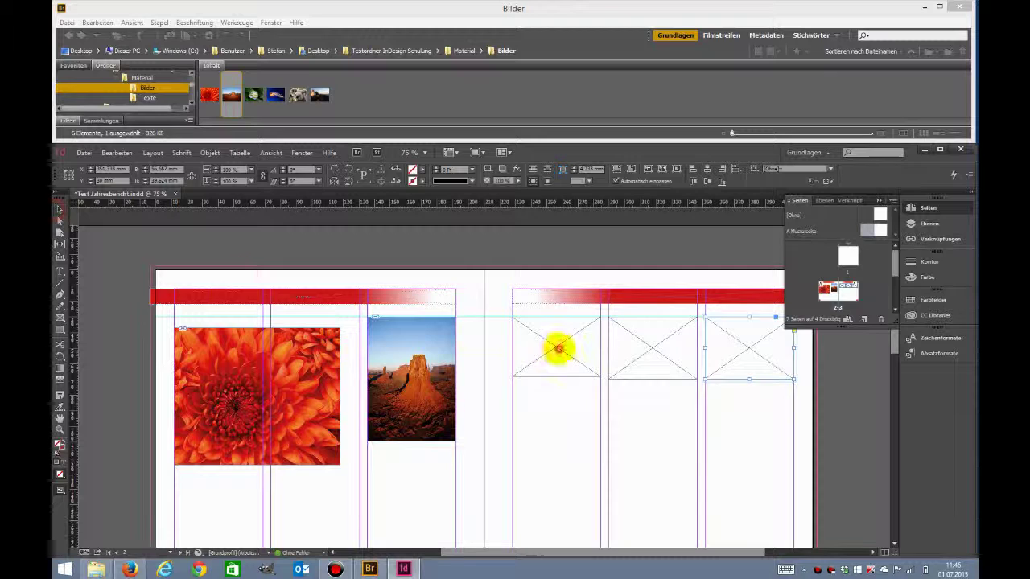
{"action": "left_click", "coordinate": [554, 354]}
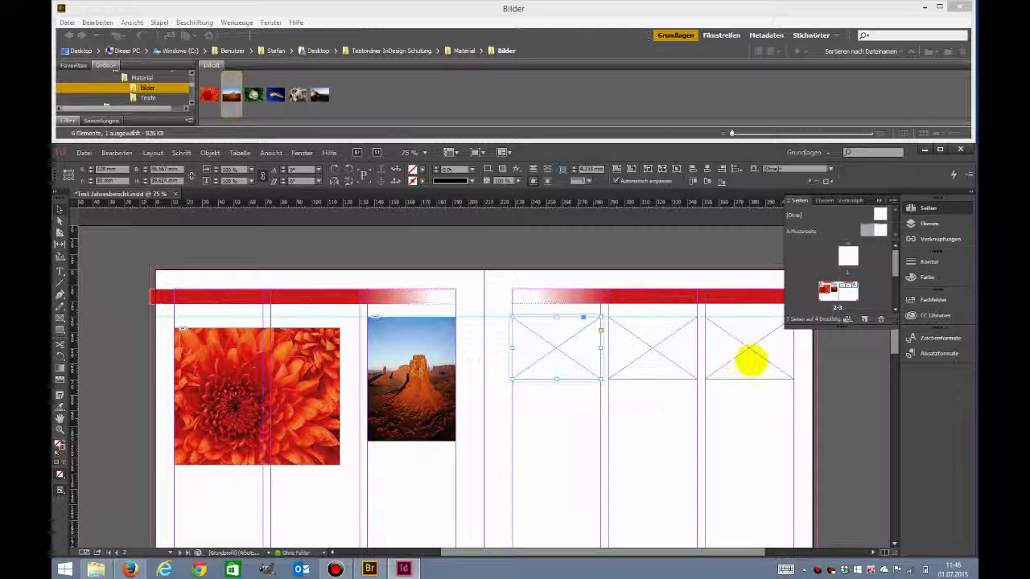
Step: Load the jellyfish, koala and lighthouse pictures together and place them in that order into the three empty frames on page 3
{"action": "left_click_drag", "start_coordinate": [314, 96], "coordinate": [278, 95]}
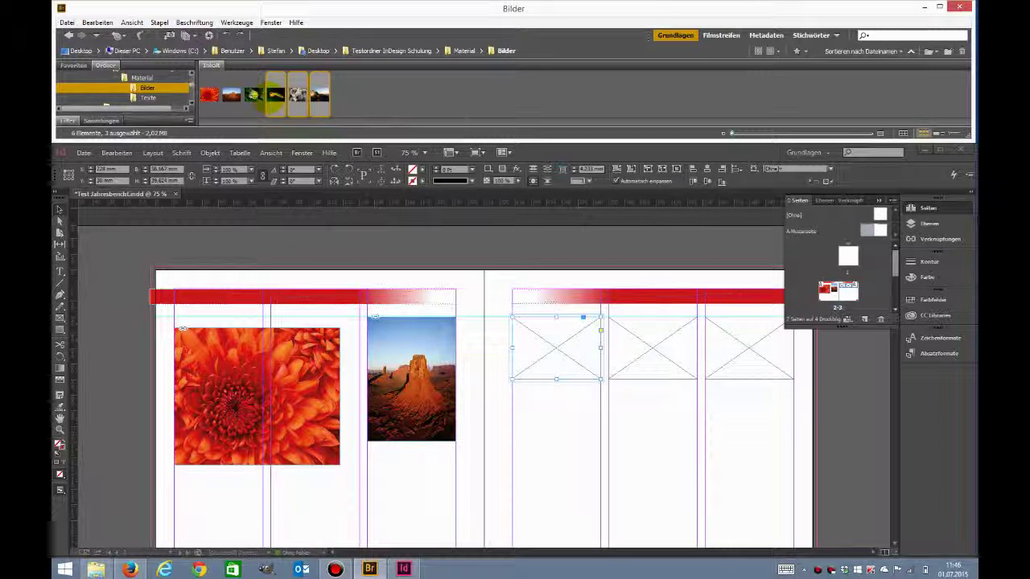
{"action": "left_click_drag", "start_coordinate": [275, 94], "coordinate": [563, 449]}
{"action": "left_click", "coordinate": [539, 365]}
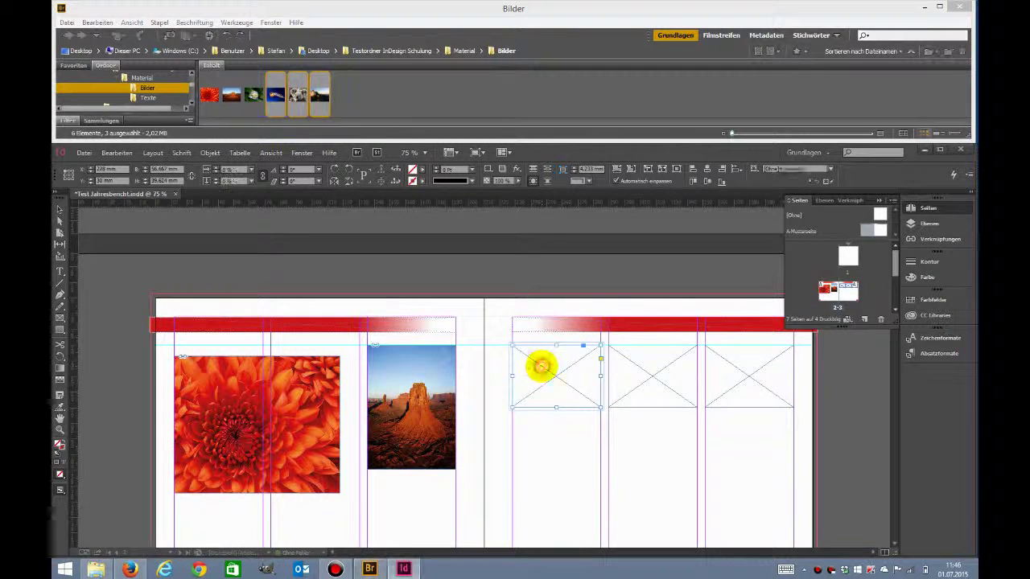
{"action": "left_click", "coordinate": [644, 370]}
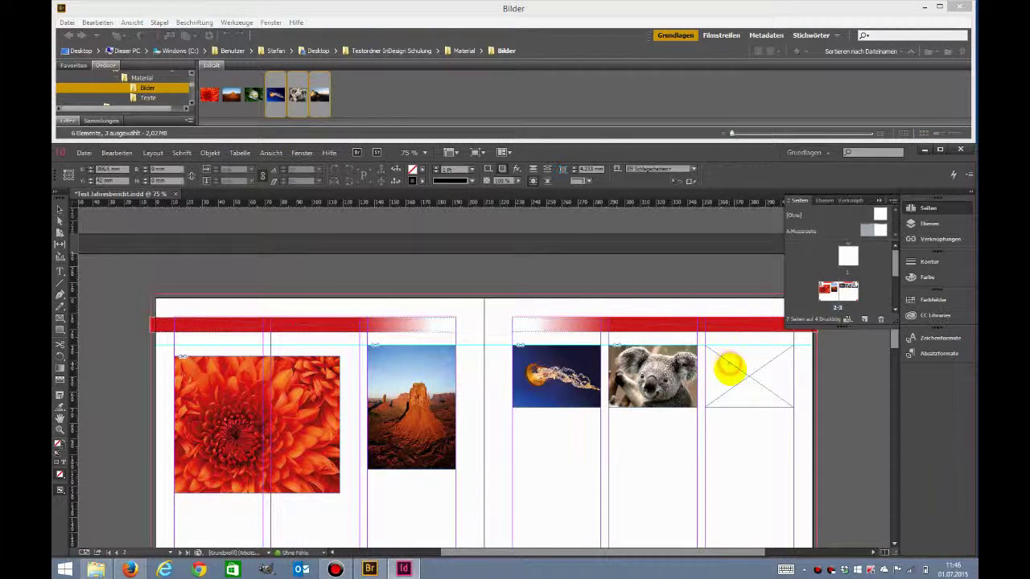
{"action": "left_click", "coordinate": [728, 362]}
Step: Place the same three pictures again as a second row on page 3, one per column, each about 56.7 × 42 mm
{"action": "left_click_drag", "start_coordinate": [298, 95], "coordinate": [696, 529]}
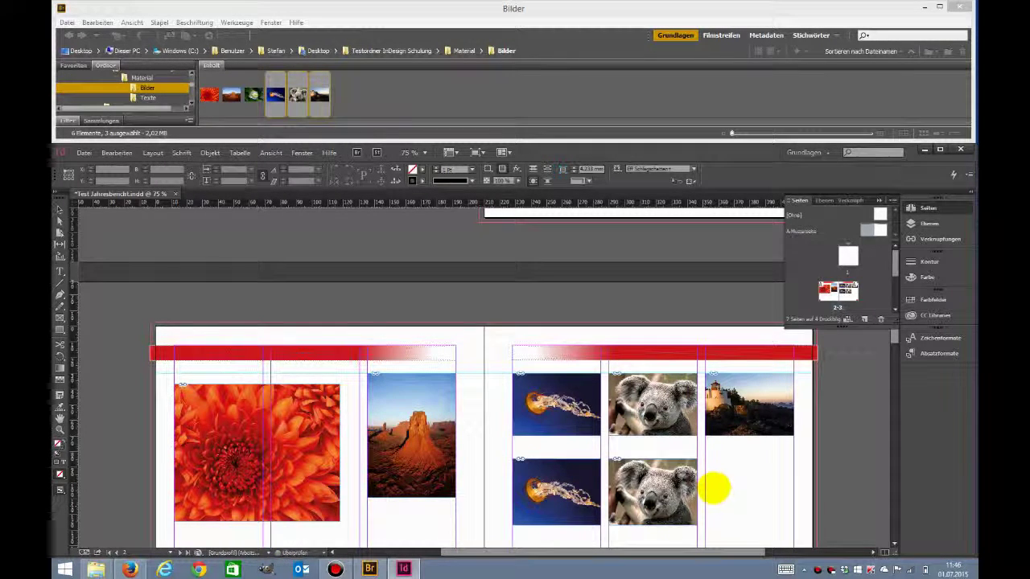
{"action": "left_click_drag", "start_coordinate": [705, 461], "coordinate": [793, 525]}
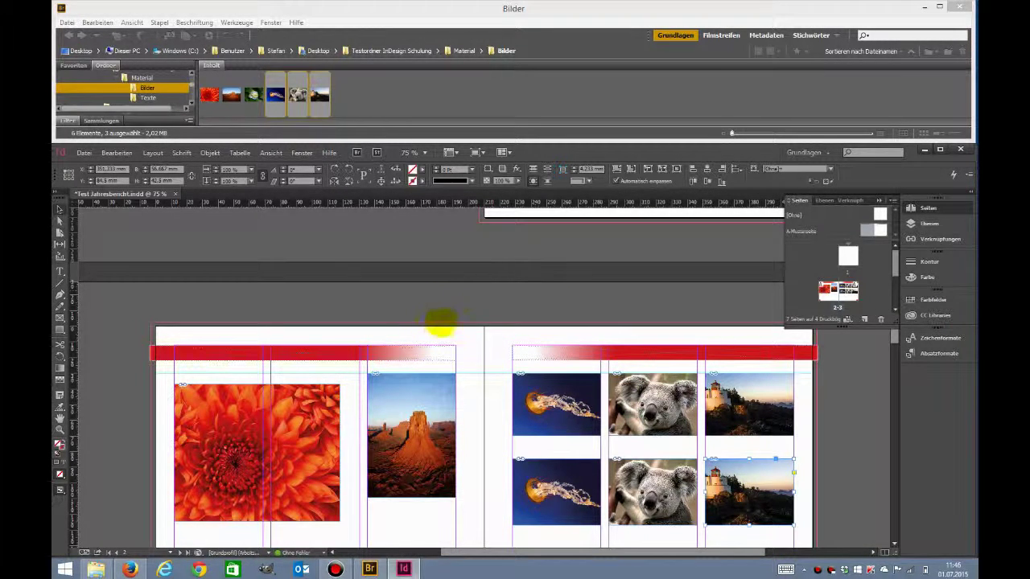
Step: Collapse the pages panel and move the upper lighthouse picture on page 3 past the outer page edge to the bleed line
{"action": "left_click", "coordinate": [879, 200]}
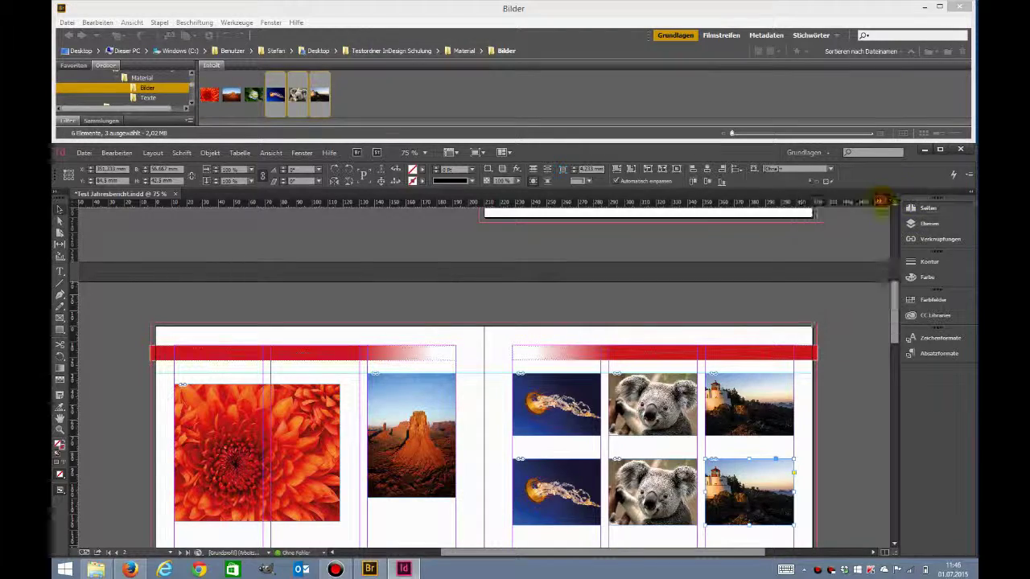
{"action": "left_click_drag", "start_coordinate": [893, 293], "coordinate": [887, 338]}
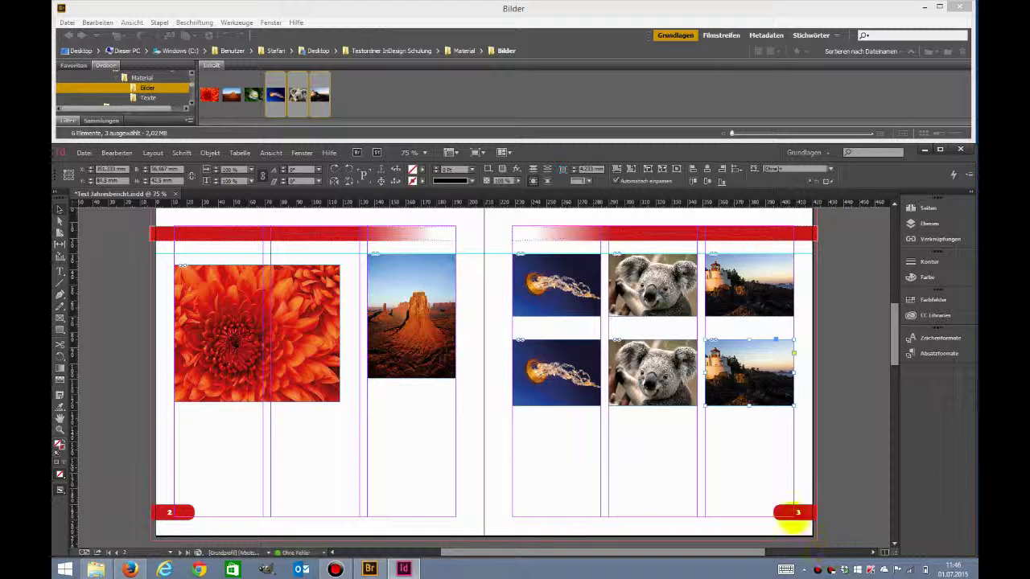
{"action": "left_click_drag", "start_coordinate": [776, 293], "coordinate": [829, 334]}
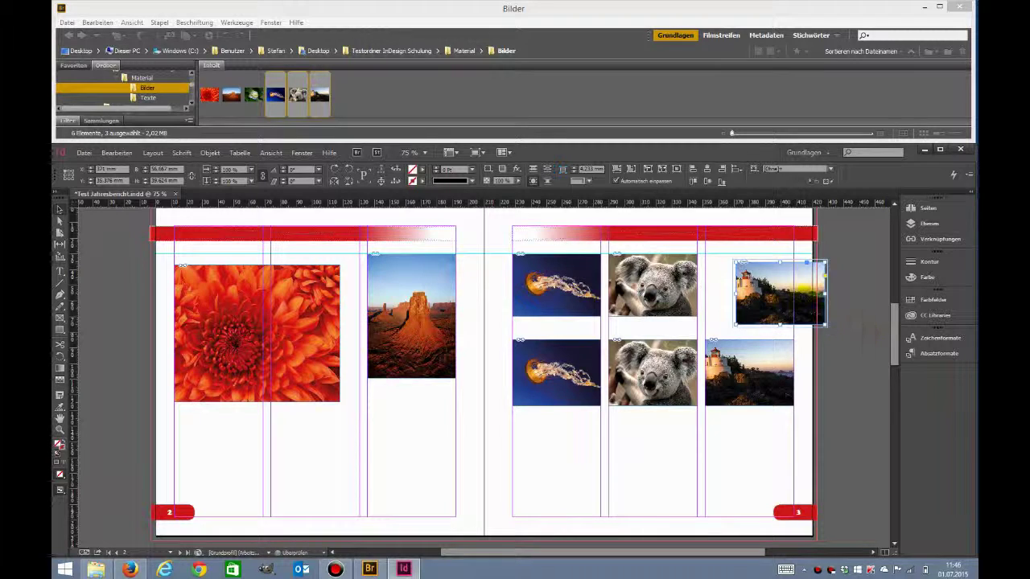
{"action": "mouse_move", "coordinate": [794, 278]}
{"action": "left_mouse_down"}
{"action": "mouse_move", "coordinate": [784, 278]}
{"action": "mouse_move", "coordinate": [810, 271]}
{"action": "left_mouse_up"}
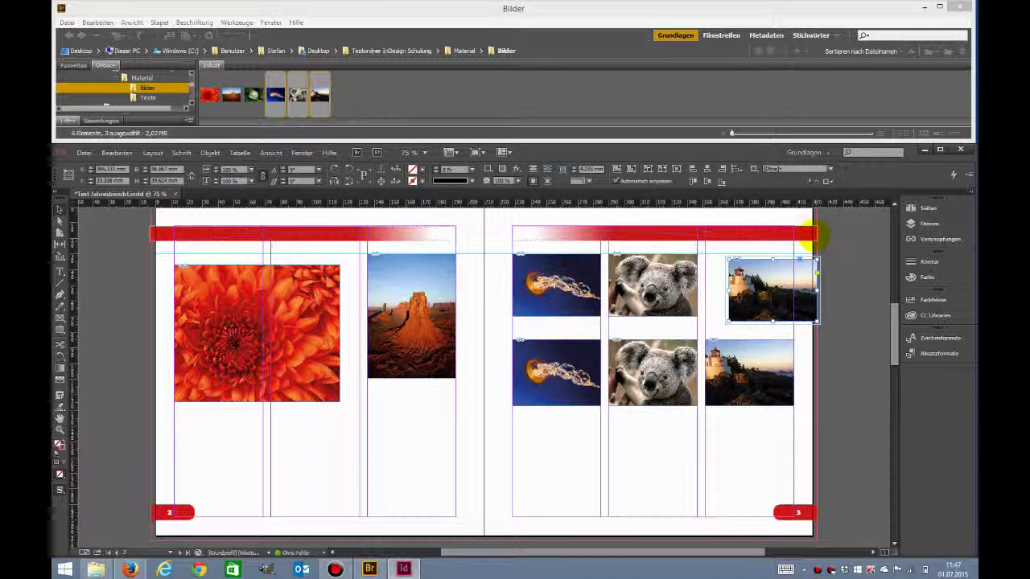
{"action": "left_click_drag", "start_coordinate": [794, 276], "coordinate": [809, 276]}
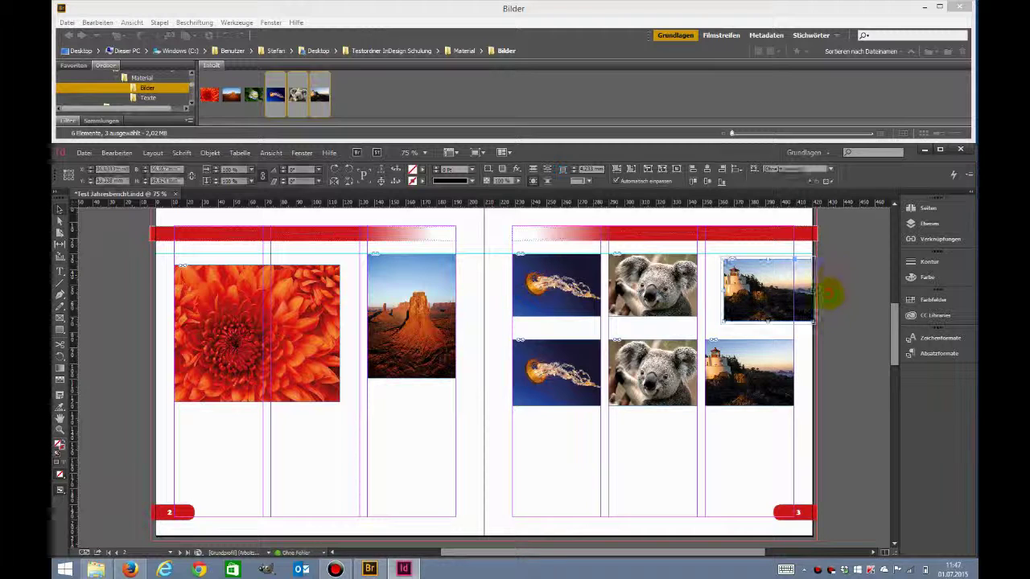
{"action": "left_click", "coordinate": [826, 294]}
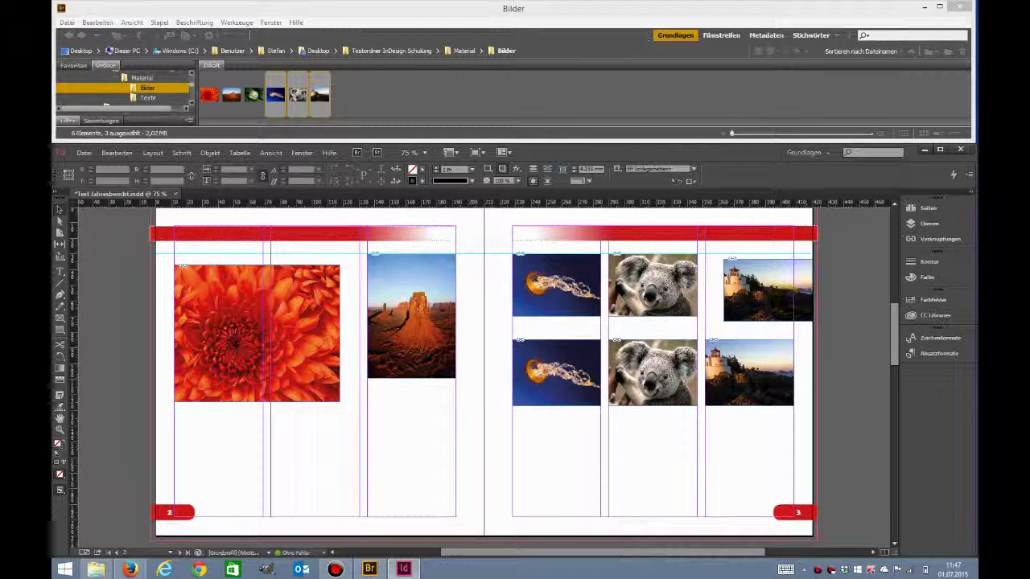
{"action": "left_click_drag", "start_coordinate": [767, 320], "coordinate": [772, 322]}
{"action": "left_click_drag", "start_coordinate": [817, 274], "coordinate": [846, 248]}
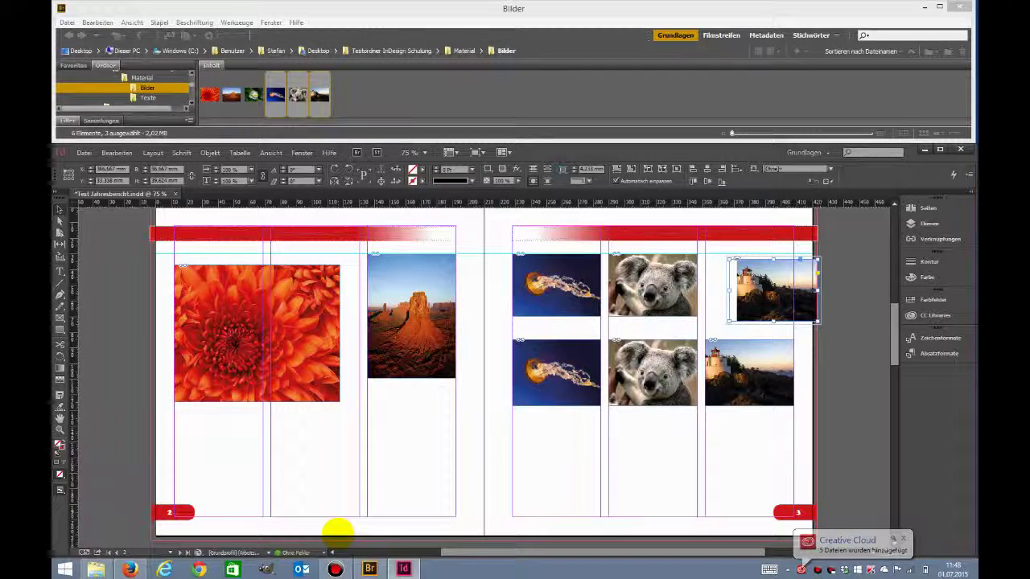
Step: Preview the spread of pages 2 and 3 without guides, frame edges or bleed
{"action": "key", "text": "w"}
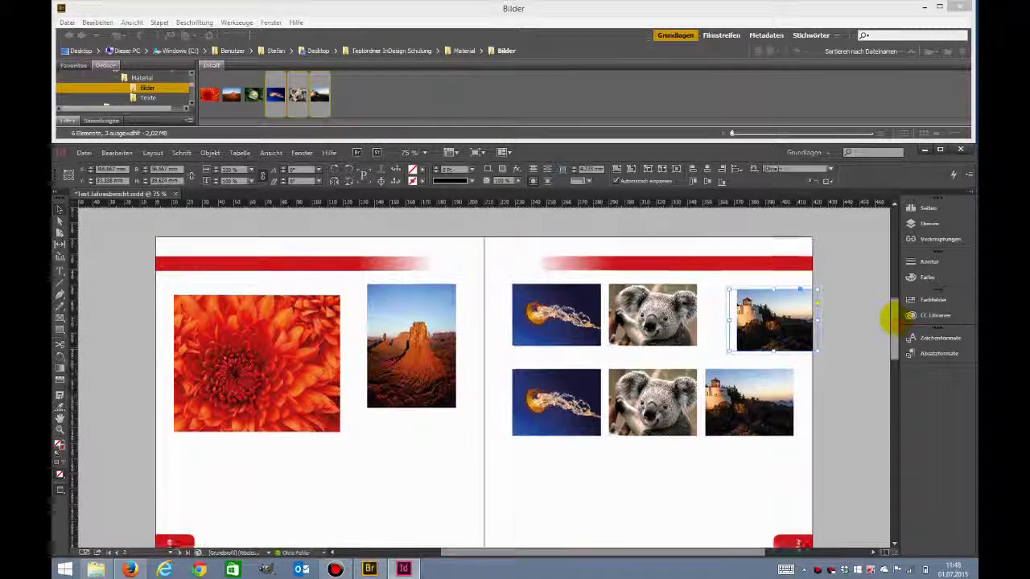
{"action": "left_click_drag", "start_coordinate": [893, 326], "coordinate": [892, 321]}
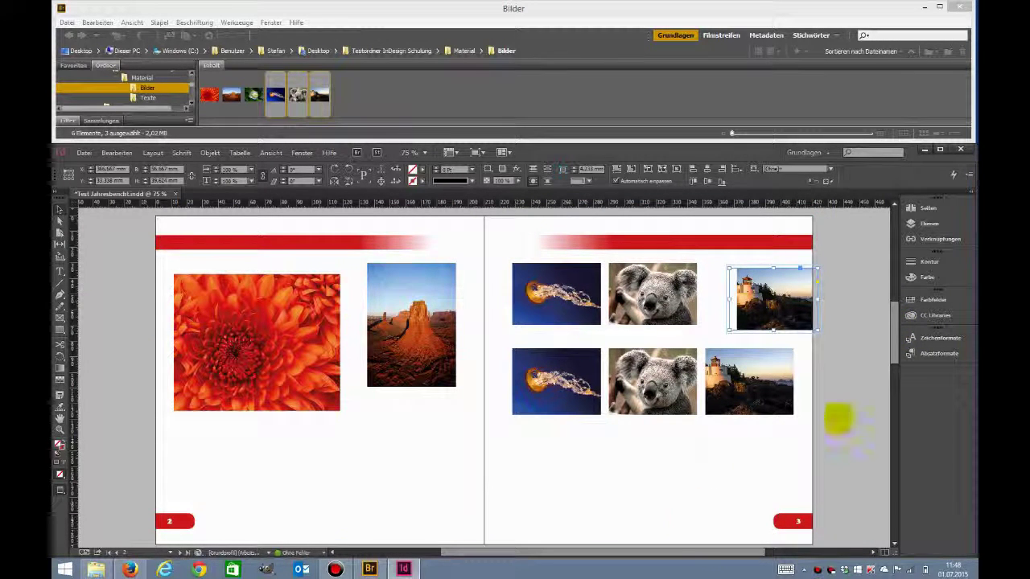